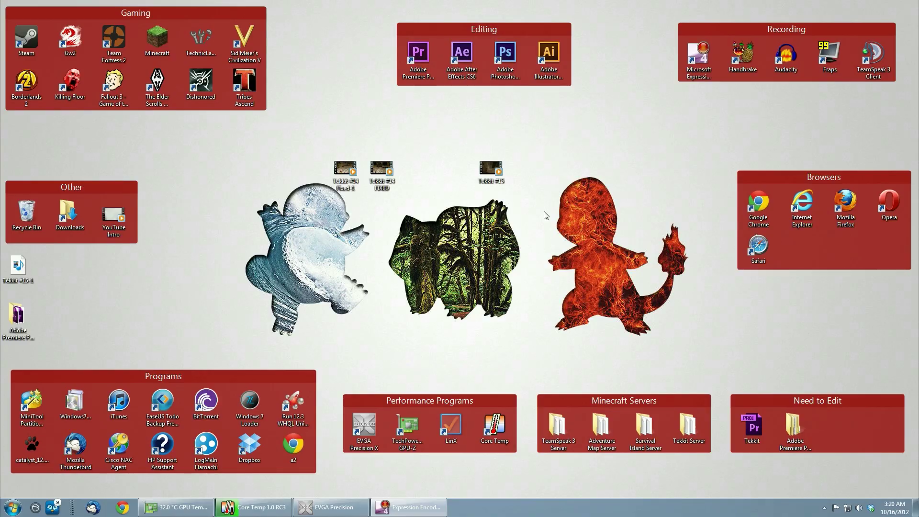
# Check the properties of the Tekkit #14 FIXED video and close them.
pyautogui.click(744, 74)
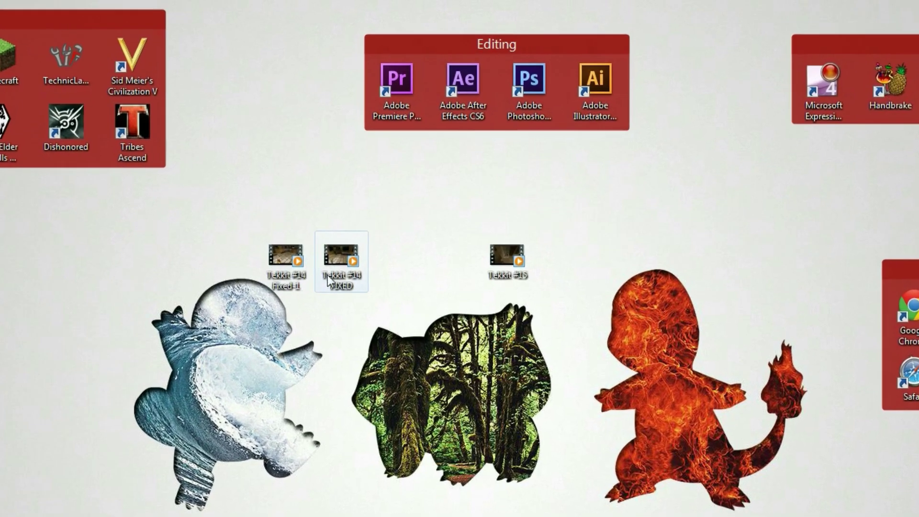
pyautogui.click(382, 184)
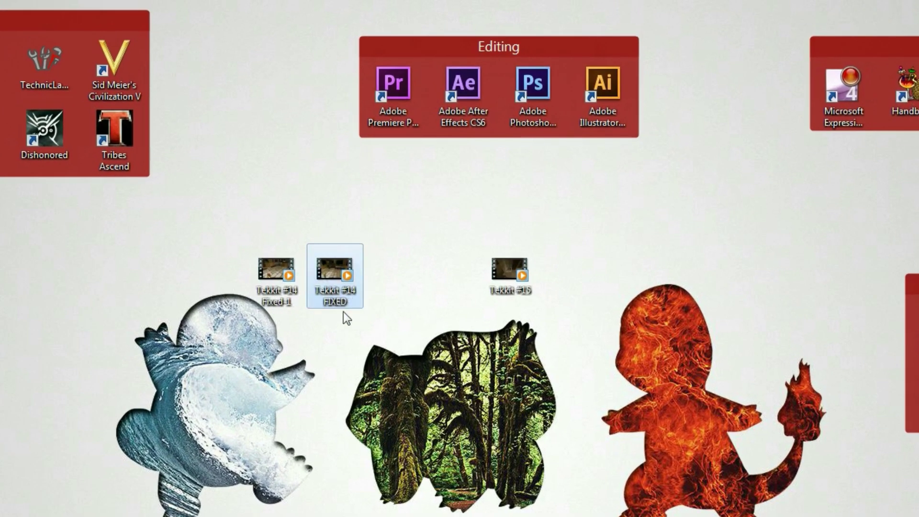
pyautogui.click(264, 304)
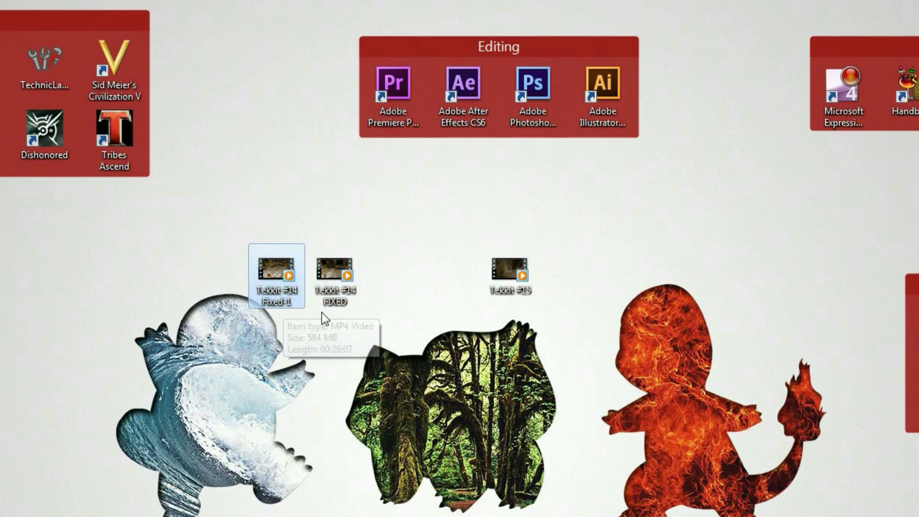
pyautogui.click(328, 275)
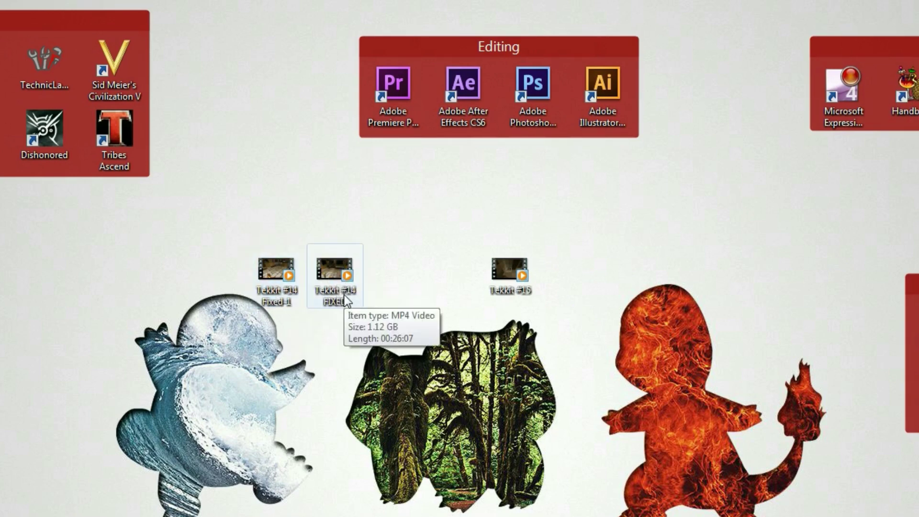
pyautogui.rightClick(348, 301)
pyautogui.press('r')
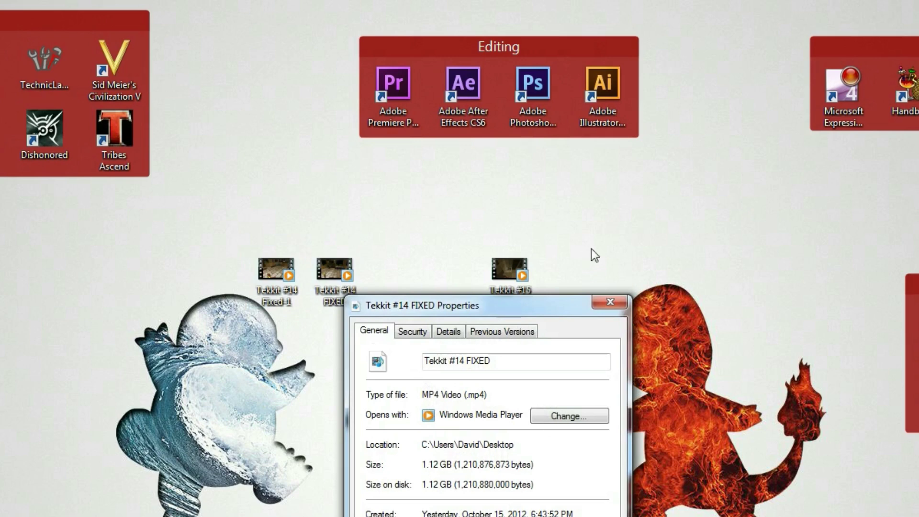
pyautogui.click(424, 288)
pyautogui.press('Escape')
# Check the properties of the Tekkit #14 Fixed-1 video and close them.
pyautogui.rightClick(280, 284)
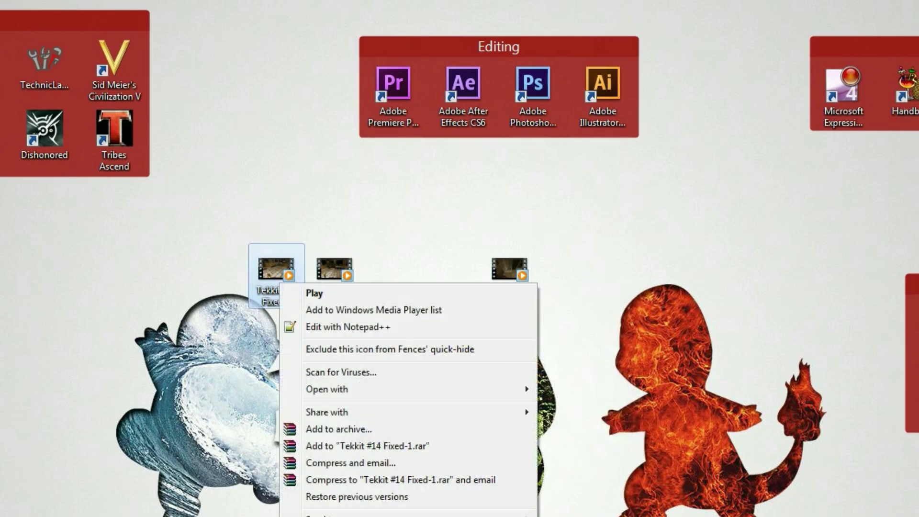
pyautogui.press('Escape')
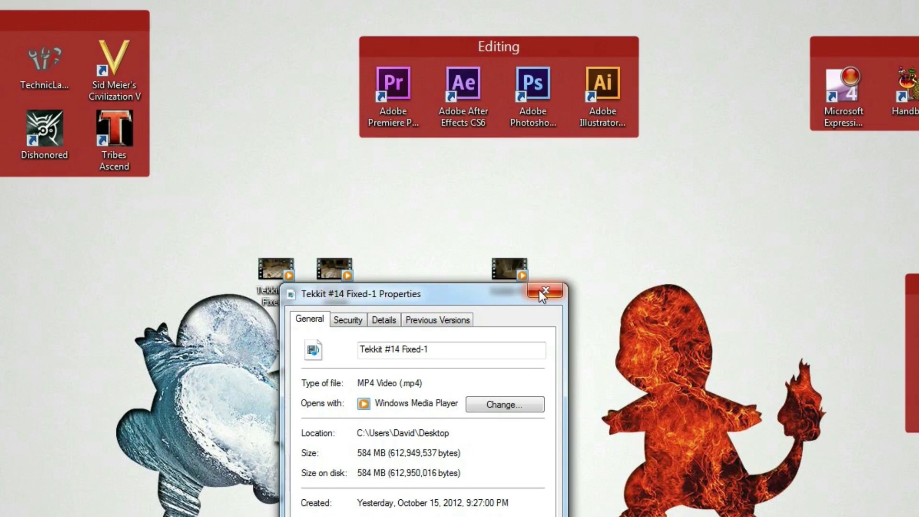
pyautogui.click(540, 291)
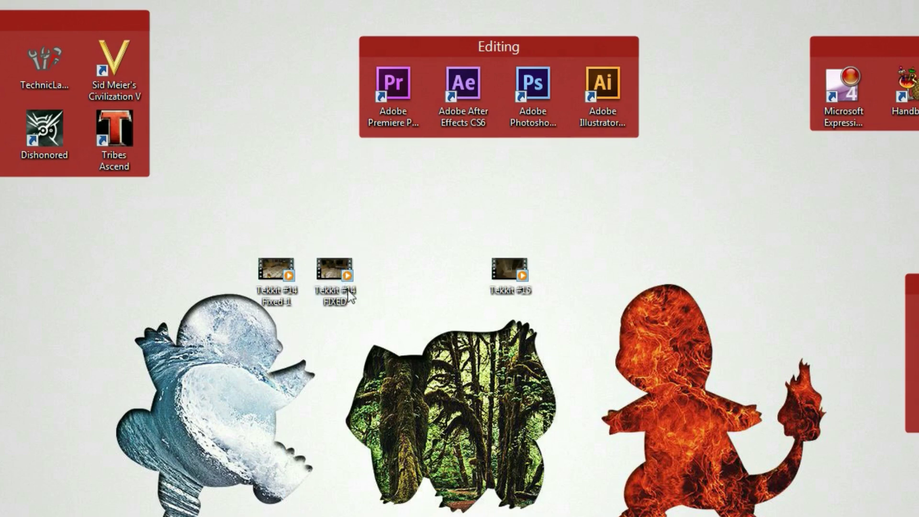
pyautogui.moveTo(325, 265)
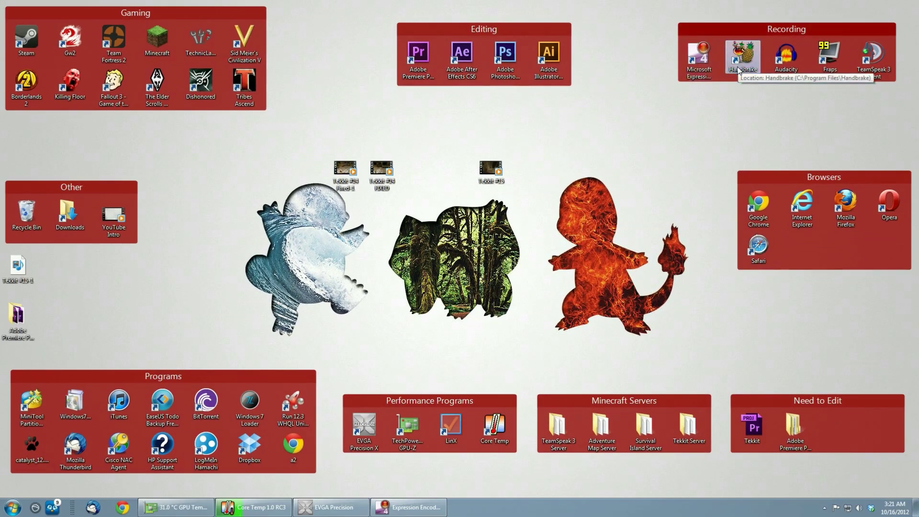
# Launch HandBrake and move its window down to uncover the desktop videos.
pyautogui.click(743, 59)
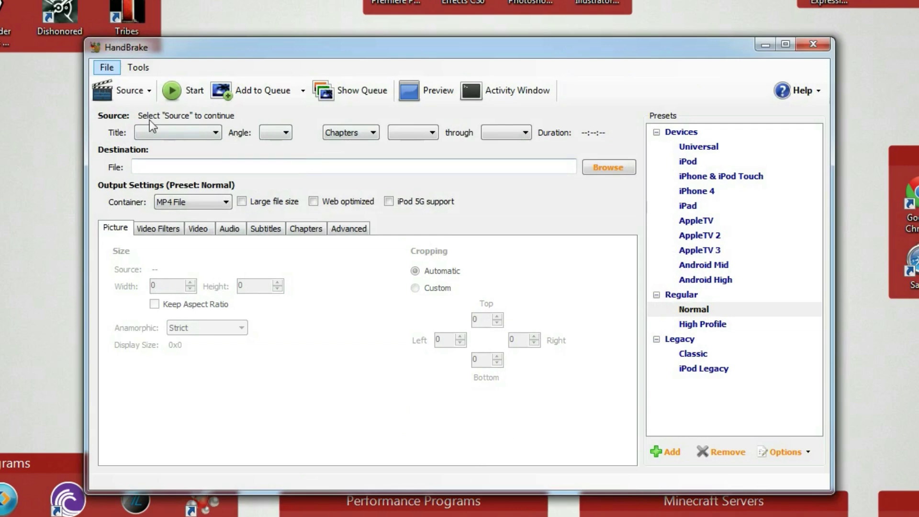
pyautogui.click(136, 91)
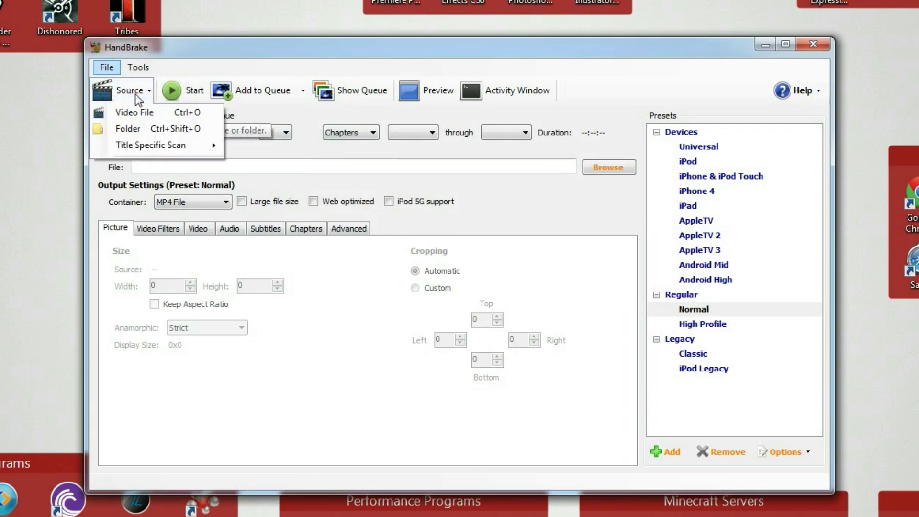
pyautogui.click(265, 53)
pyautogui.moveTo(267, 49); pyautogui.dragTo(295, 223)
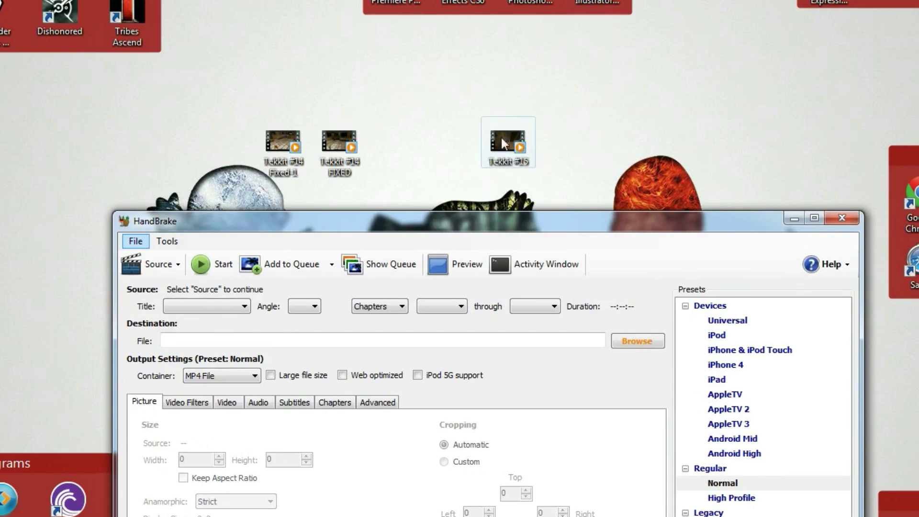
# Check Tekkit #15's properties, confirming its 721 MB size, then close them.
pyautogui.rightClick(516, 137)
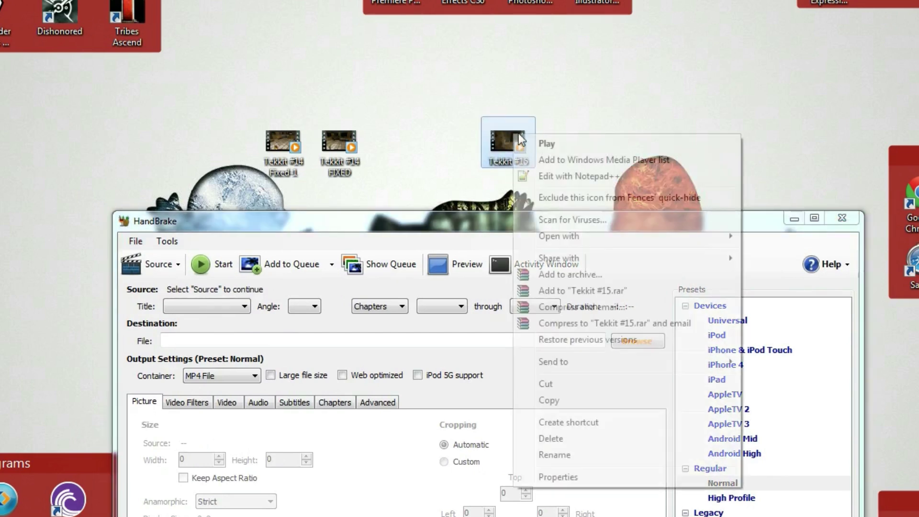
pyautogui.click(584, 476)
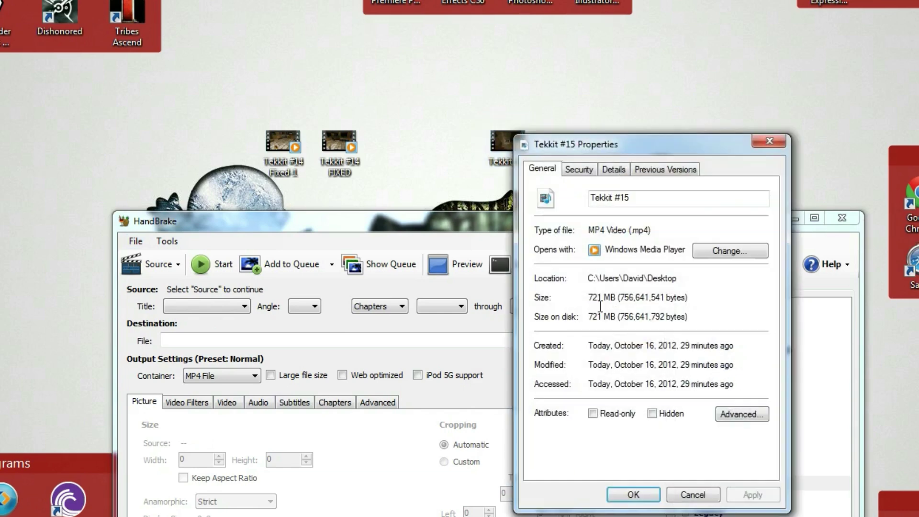
pyautogui.moveTo(587, 298); pyautogui.dragTo(604, 298)
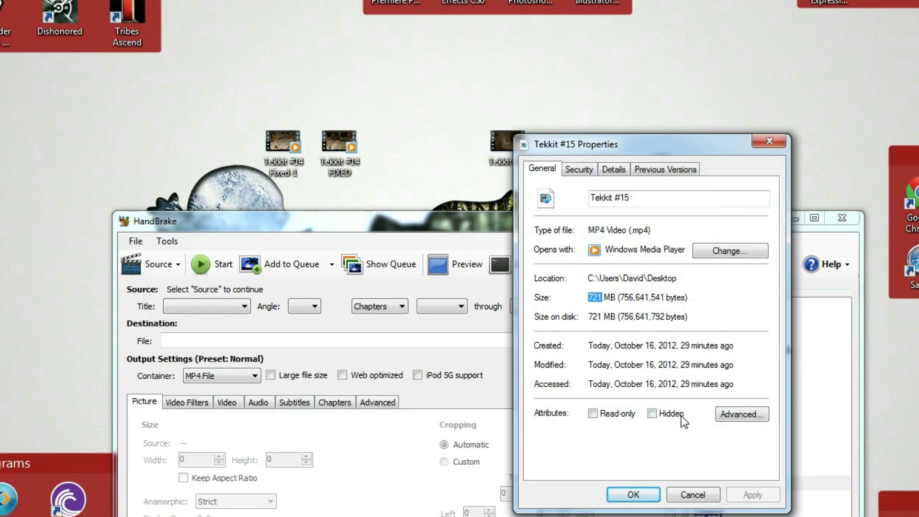
pyautogui.click(763, 140)
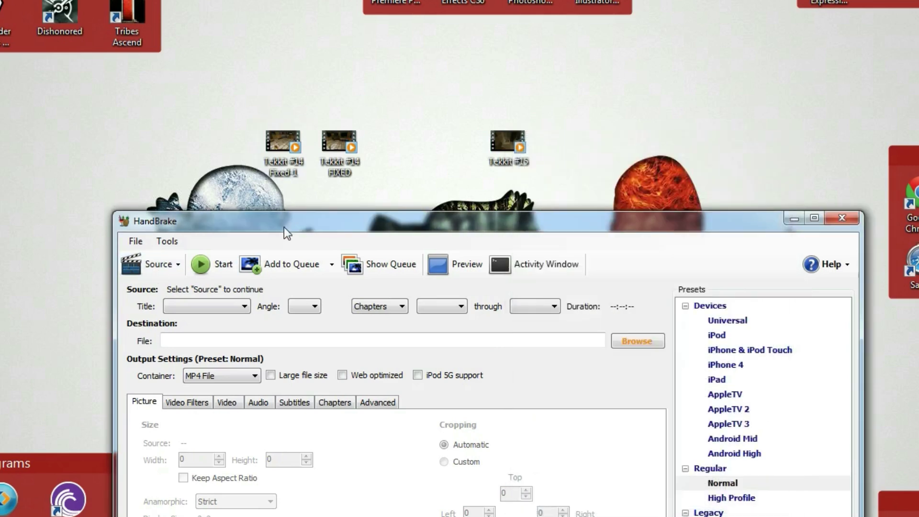
# Load the Tekkit #15 video from the Desktop as HandBrake's source.
pyautogui.moveTo(283, 227); pyautogui.dragTo(311, 92)
pyautogui.click(191, 134)
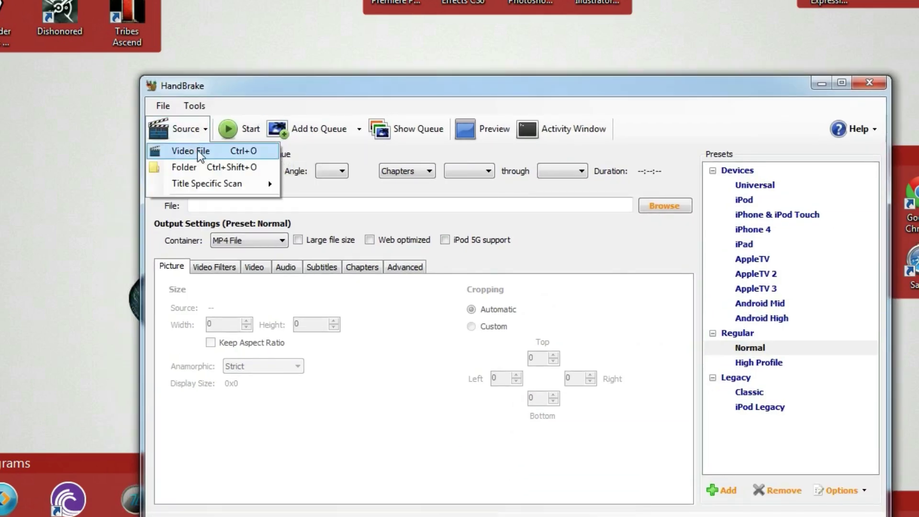
pyautogui.click(205, 150)
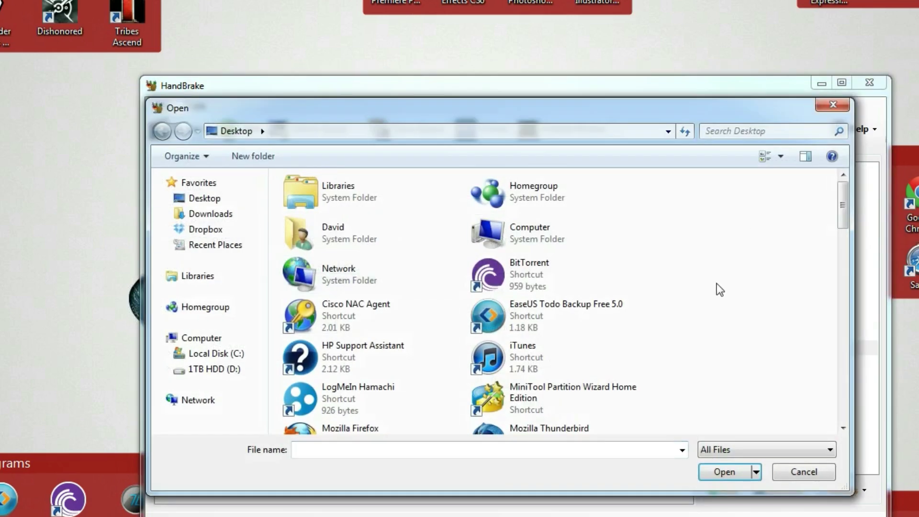
pyautogui.scroll(-10, 717, 283)
pyautogui.click(201, 198)
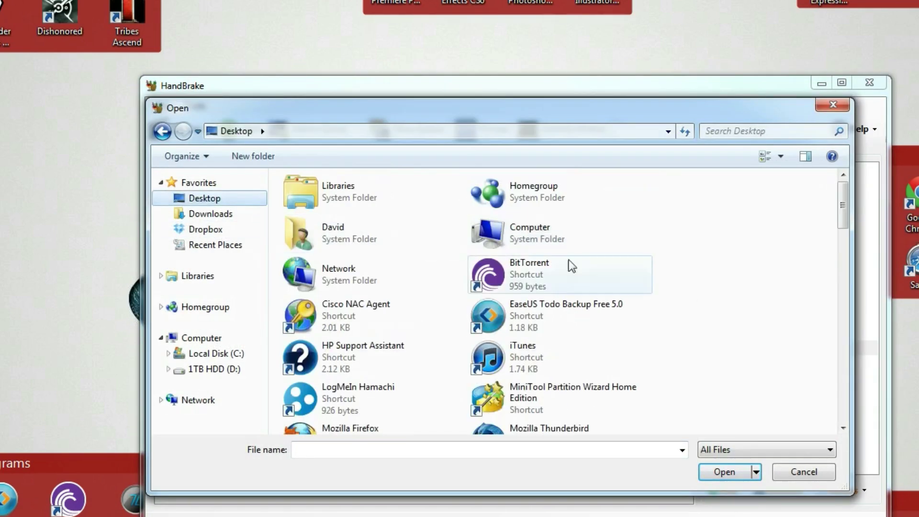
pyautogui.scroll(-10, 732, 273)
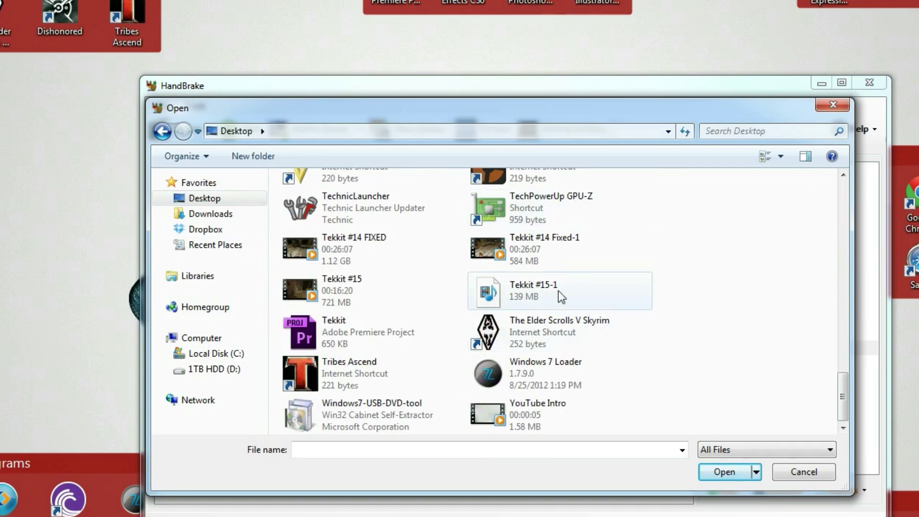
pyautogui.click(366, 292)
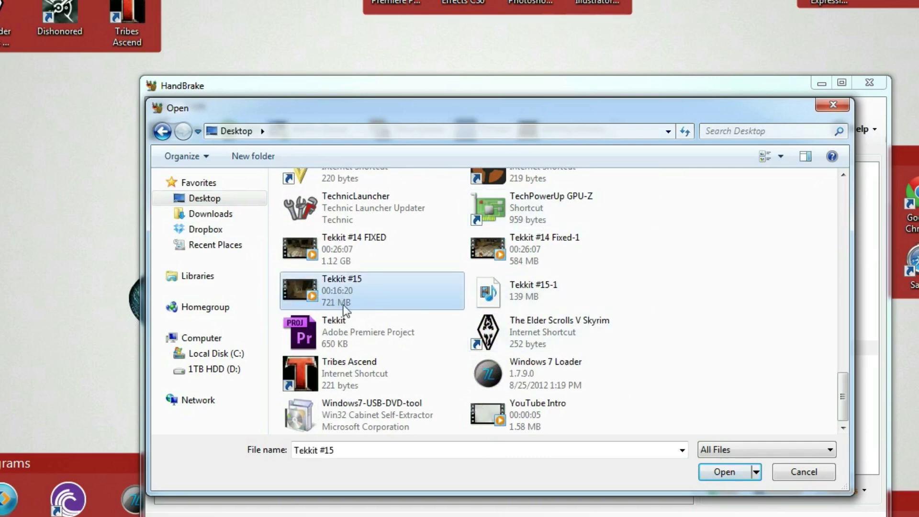
pyautogui.click(724, 471)
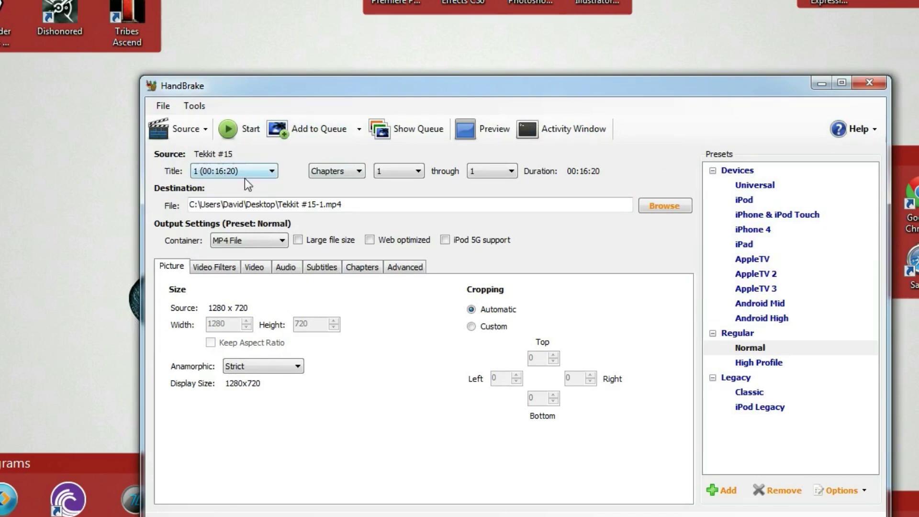
# Set the output to Tekkit #15-1.mp4 on the Desktop, replacing the existing file.
pyautogui.click(663, 206)
pyautogui.click(205, 199)
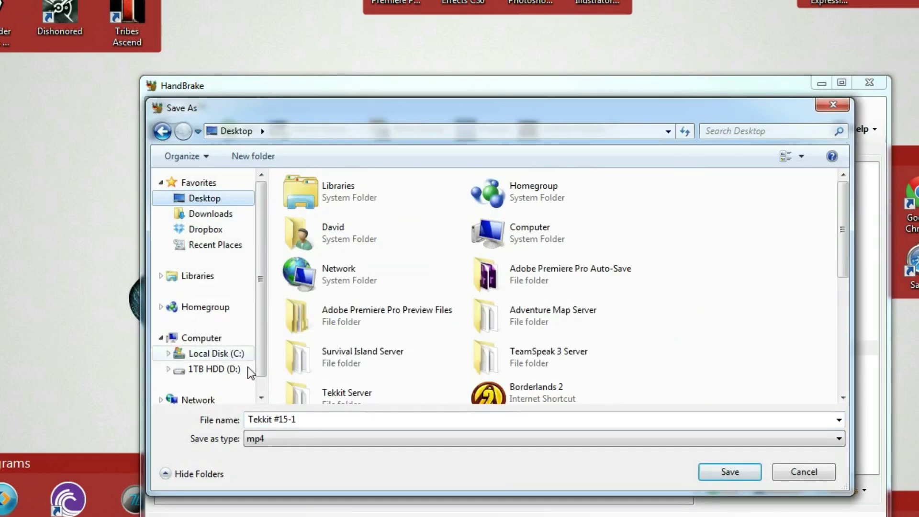
pyautogui.click(311, 419)
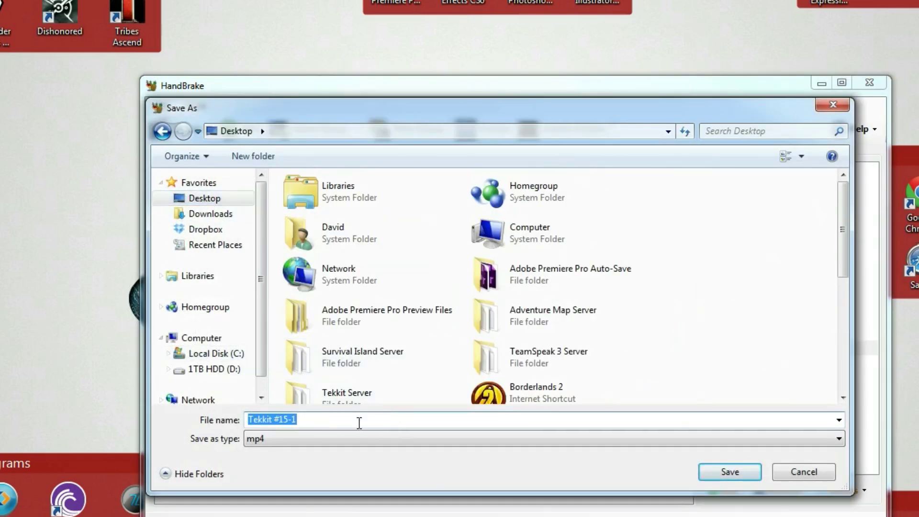
pyautogui.click(354, 419)
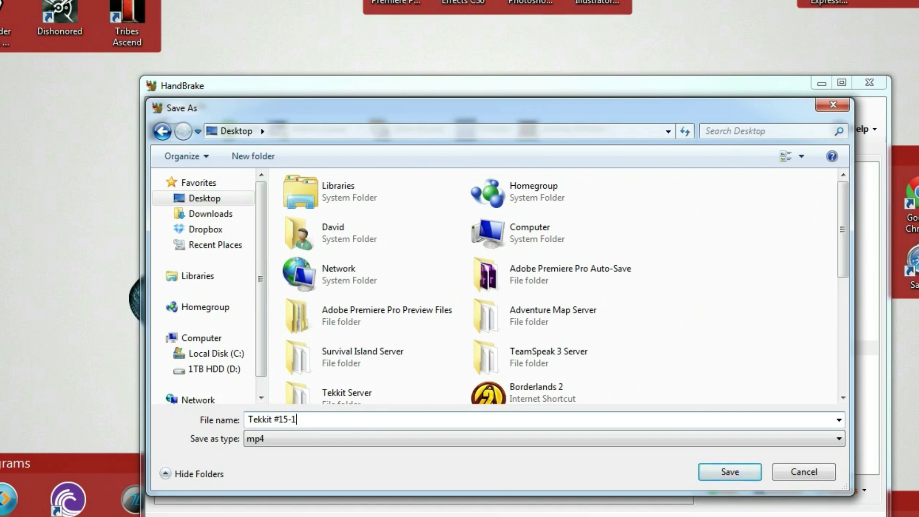
pyautogui.click(734, 472)
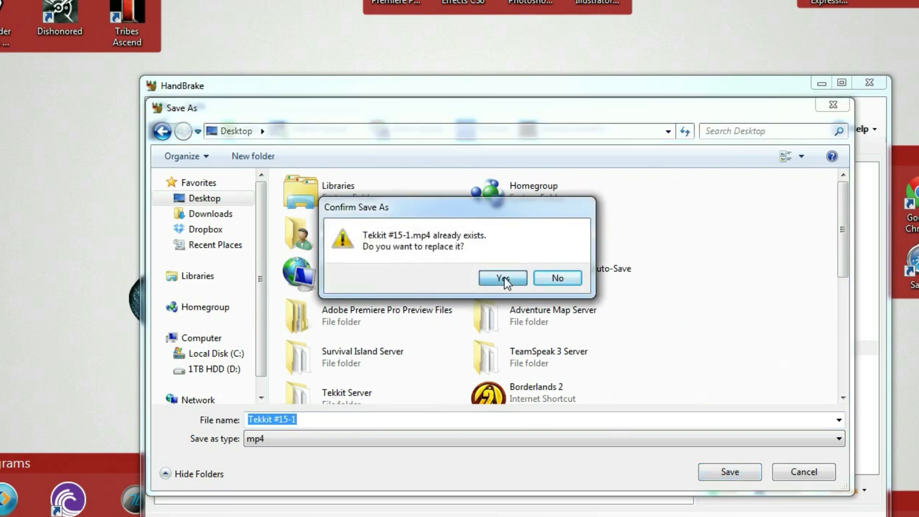
pyautogui.click(504, 277)
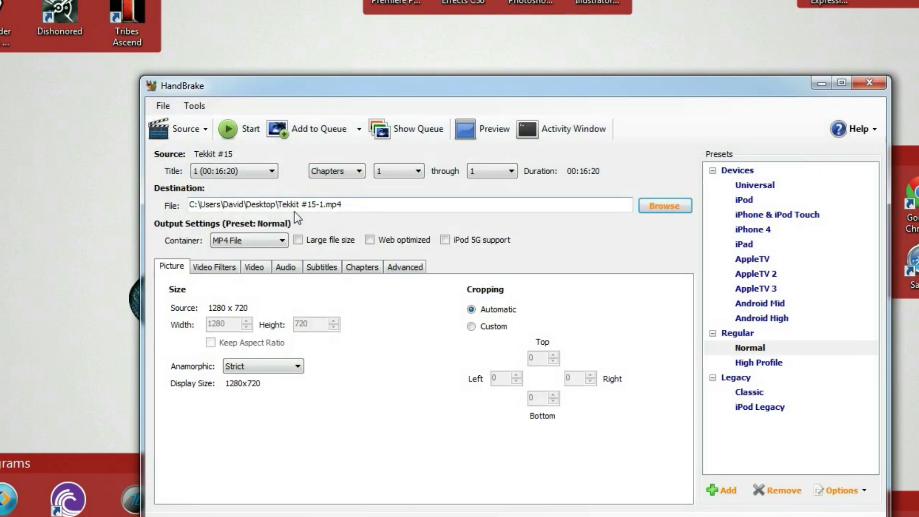
pyautogui.moveTo(322, 209); pyautogui.dragTo(372, 207)
pyautogui.click(371, 208)
pyautogui.moveTo(303, 205); pyautogui.dragTo(333, 206)
pyautogui.click(355, 208)
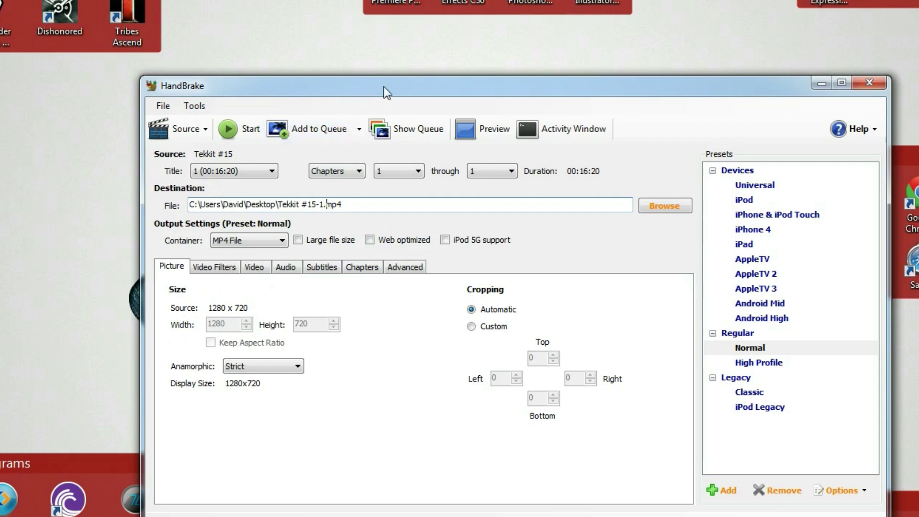
pyautogui.moveTo(384, 87); pyautogui.dragTo(516, 210)
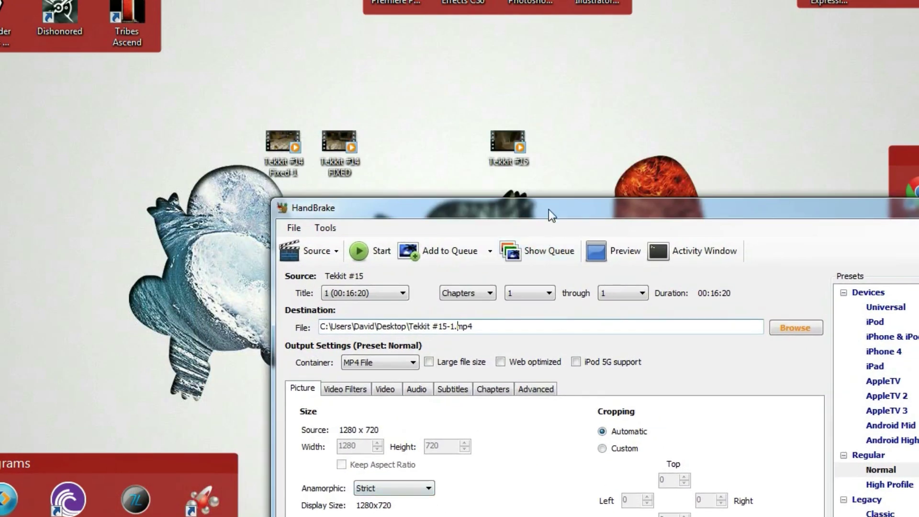
pyautogui.moveTo(549, 209); pyautogui.dragTo(502, 39)
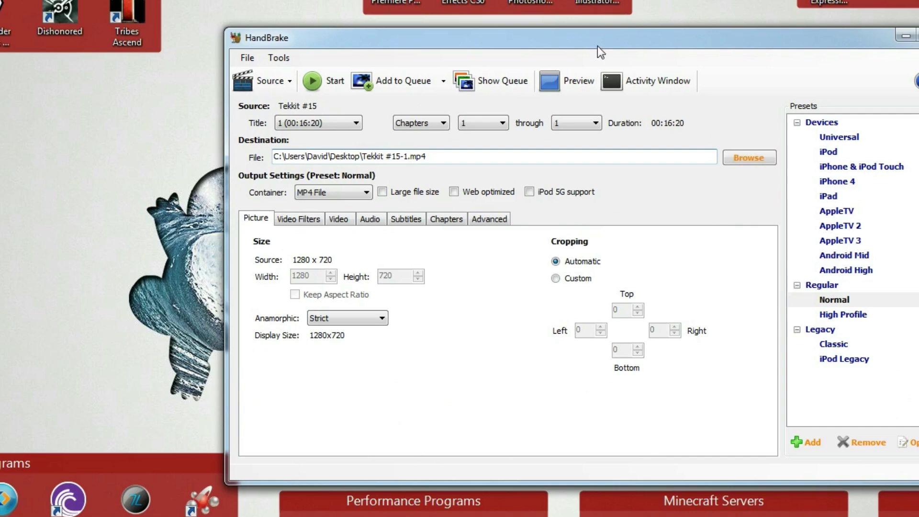
# Move the HandBrake window down while the Tekkit #15 encode finishes.
pyautogui.moveTo(597, 46); pyautogui.dragTo(592, 210)
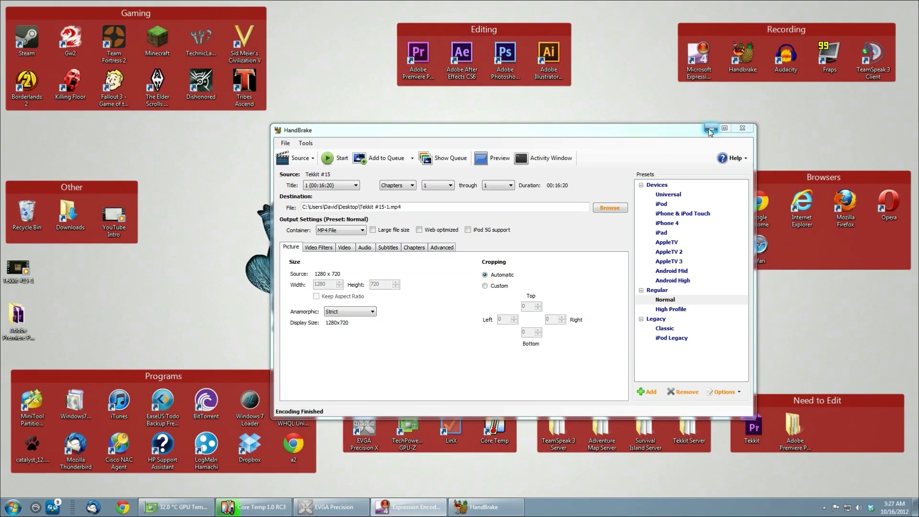
# Minimize HandBrake, place Tekkit #15-1 beside Tekkit #15, and open its properties.
pyautogui.click(746, 53)
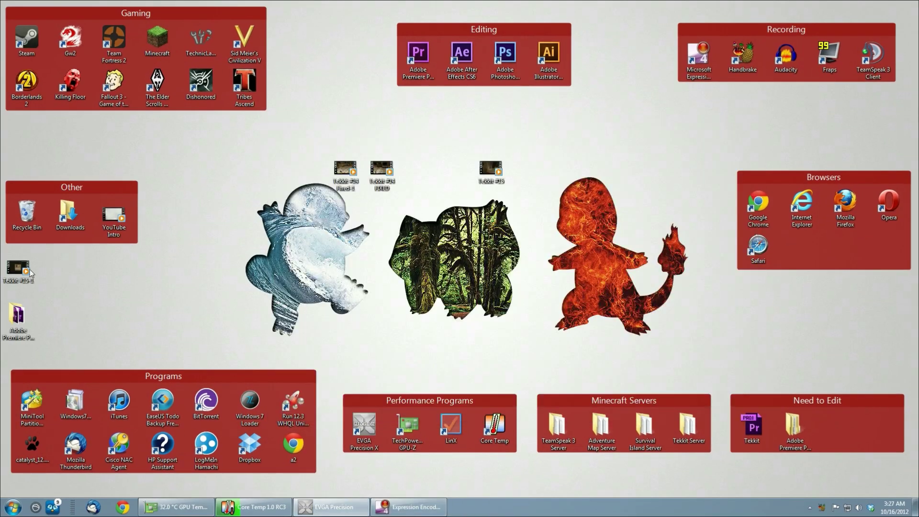
pyautogui.moveTo(19, 270); pyautogui.dragTo(536, 174)
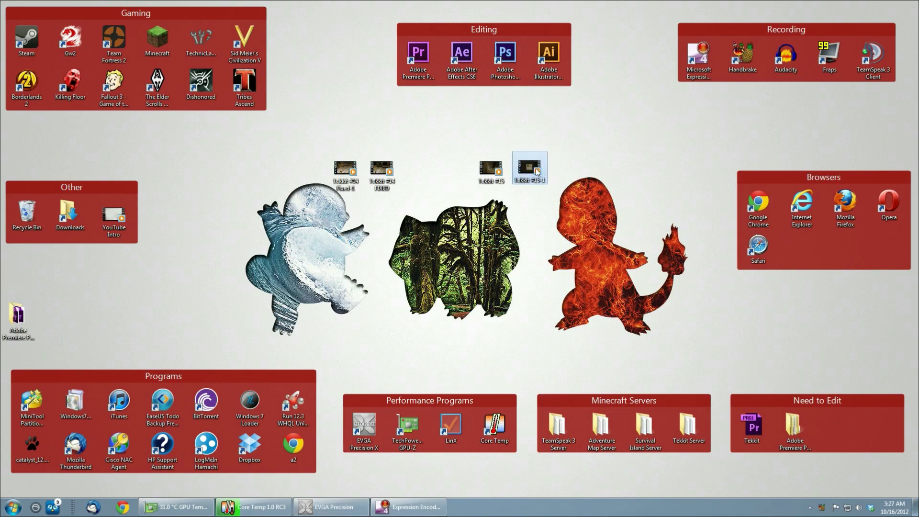
pyautogui.rightClick(521, 169)
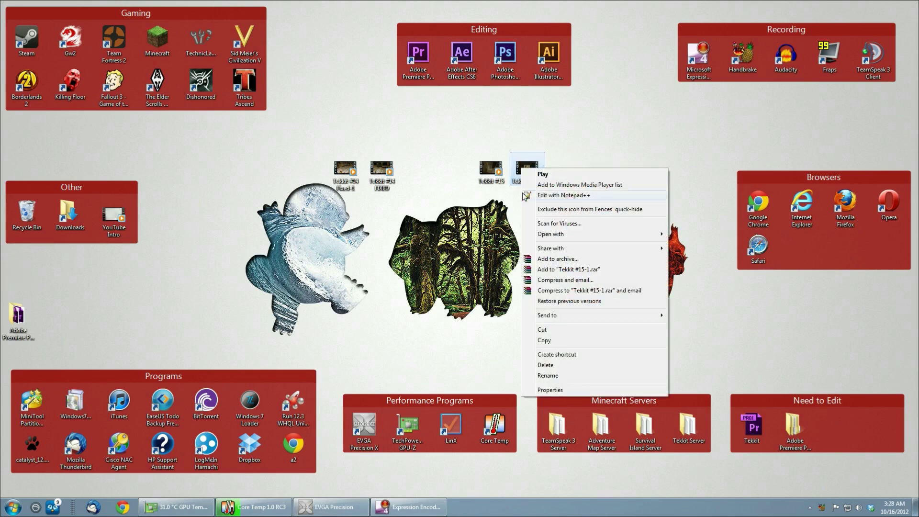
pyautogui.click(553, 390)
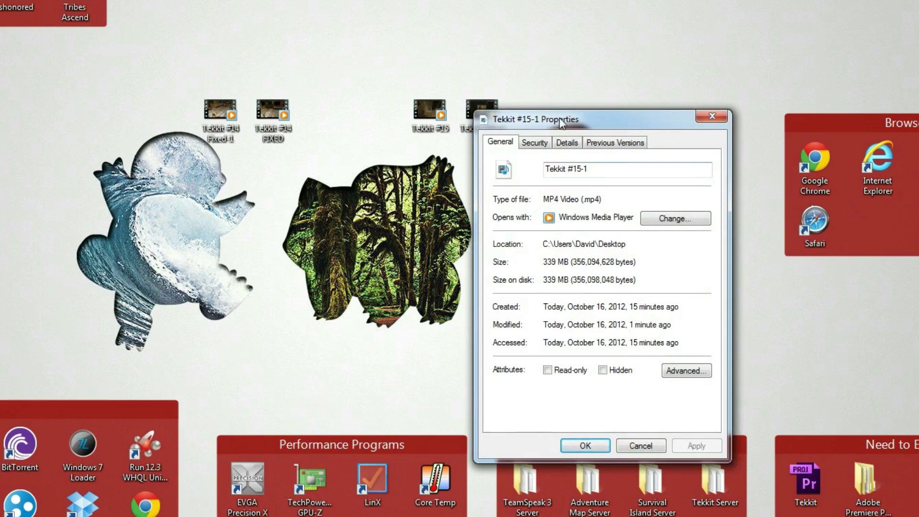
pyautogui.moveTo(529, 119); pyautogui.dragTo(611, 89)
# Open Tekkit #15's properties alongside, compare 339 MB against 721 MB, and close both.
pyautogui.rightClick(425, 114)
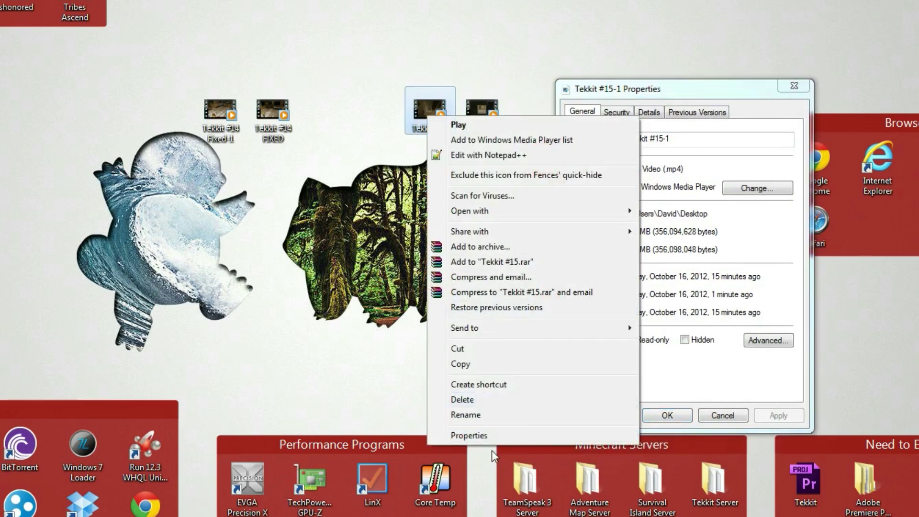
pyautogui.click(493, 437)
pyautogui.moveTo(550, 123); pyautogui.dragTo(403, 87)
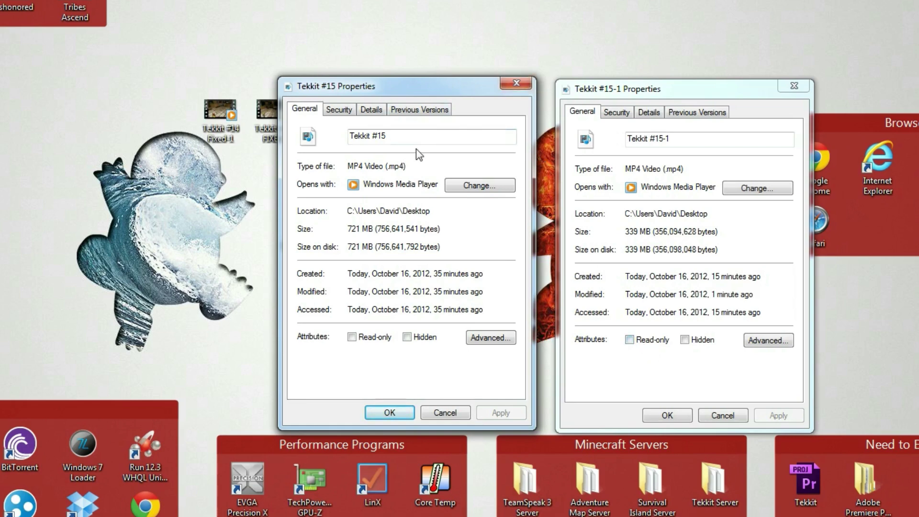
pyautogui.click(624, 141)
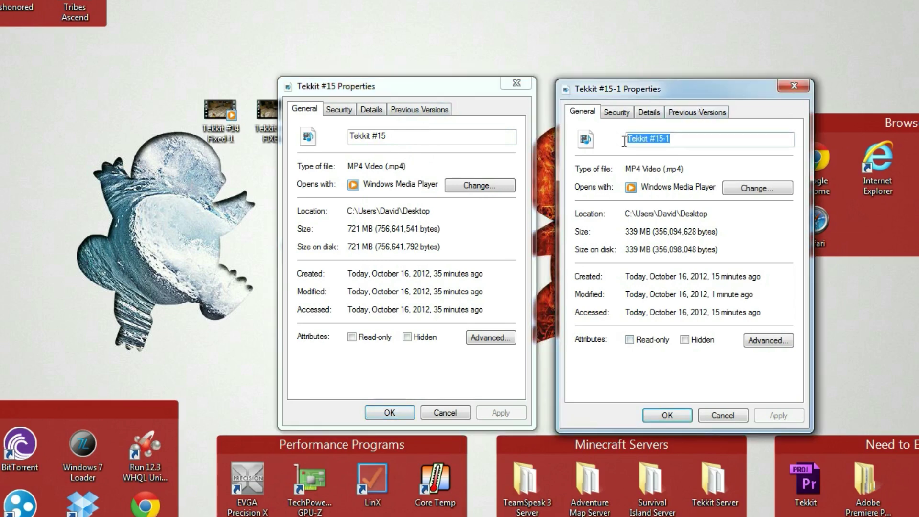
pyautogui.click(422, 136)
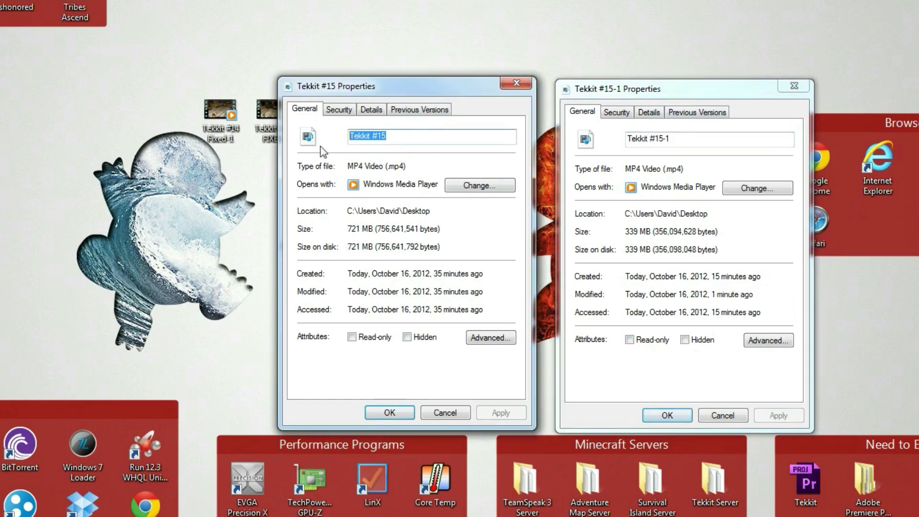
pyautogui.click(788, 86)
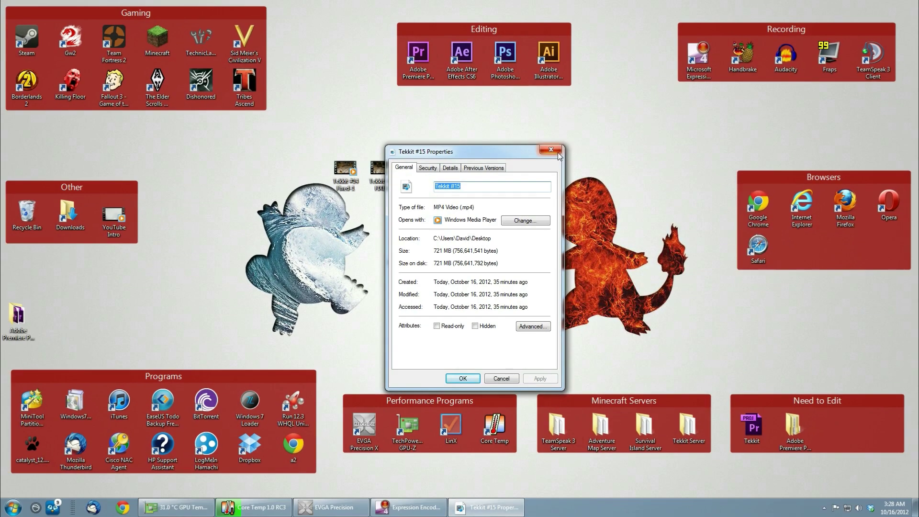
pyautogui.click(516, 83)
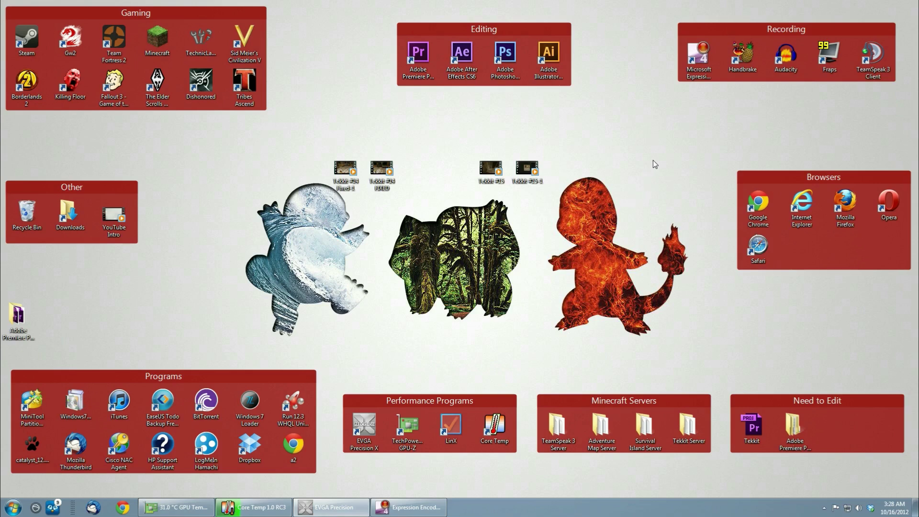
# Launch HandBrake from the Handbrake shortcut in the Recording group.
pyautogui.click(743, 55)
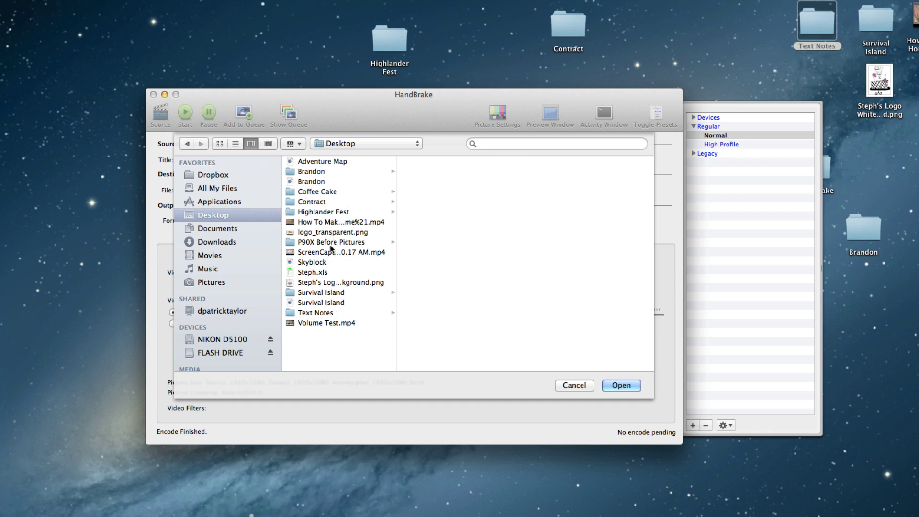
# Load Volume Test.mp4 as the source and review its Desktop output path.
pyautogui.click(320, 323)
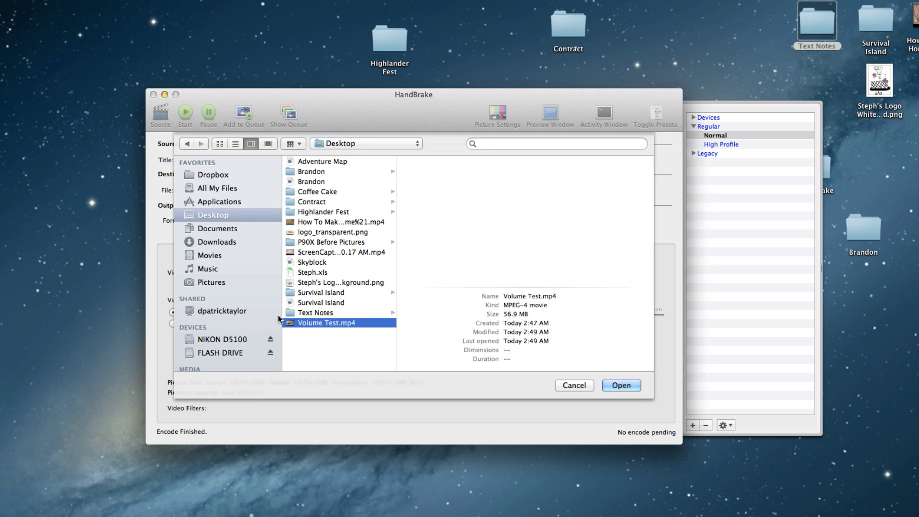
pyautogui.click(615, 385)
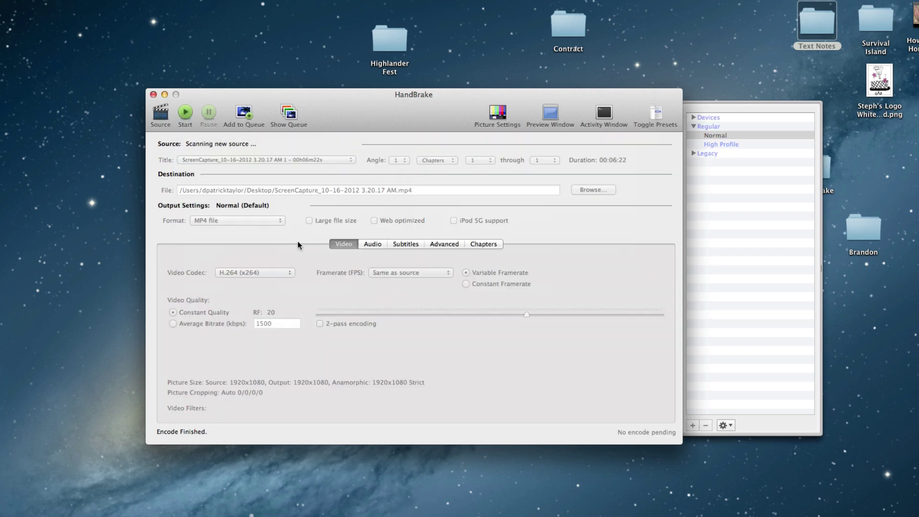
pyautogui.click(318, 192)
pyautogui.moveTo(311, 191); pyautogui.dragTo(342, 191)
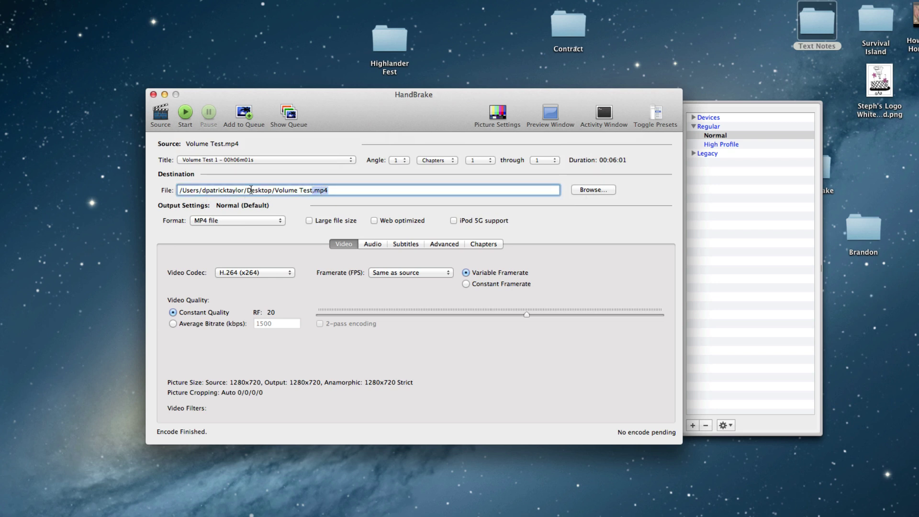
pyautogui.moveTo(247, 191); pyautogui.dragTo(272, 190)
# Review Picture Settings, keeping anamorphic set to Strict.
pyautogui.click(475, 126)
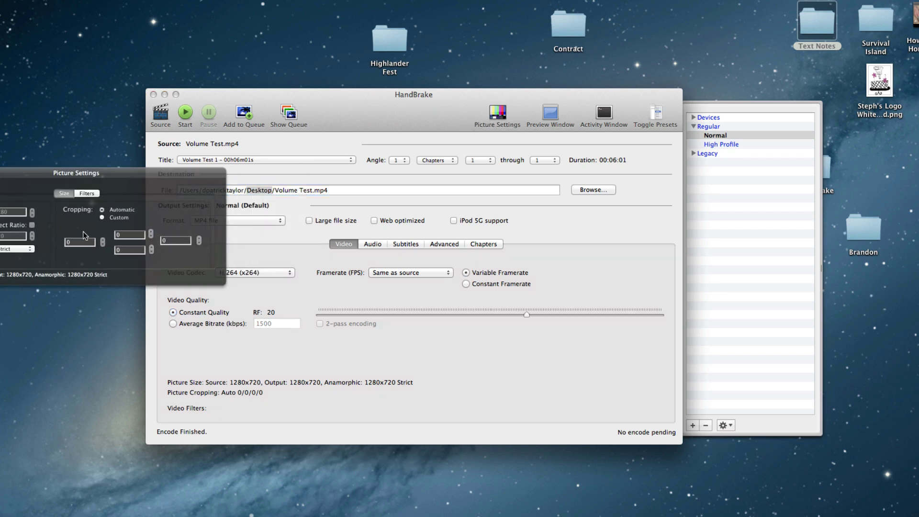
pyautogui.moveTo(145, 181); pyautogui.dragTo(429, 207)
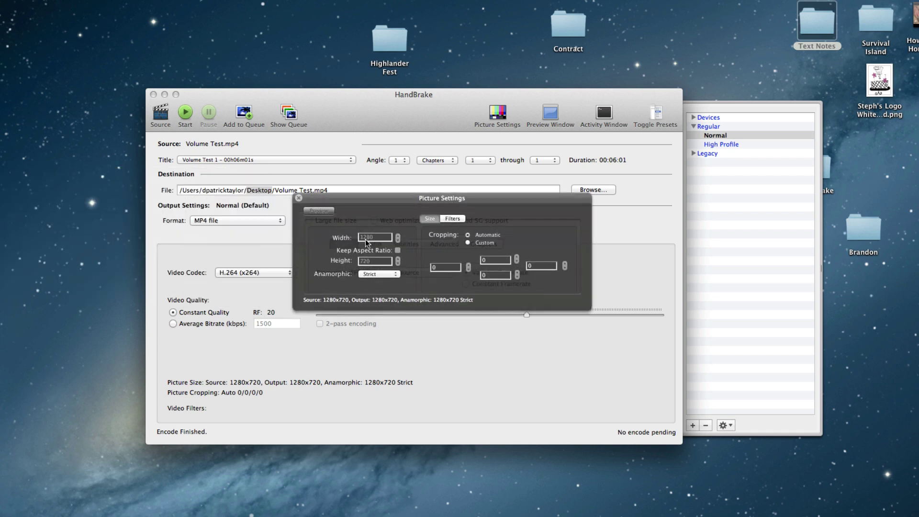
pyautogui.click(378, 274)
pyautogui.click(355, 242)
pyautogui.click(298, 198)
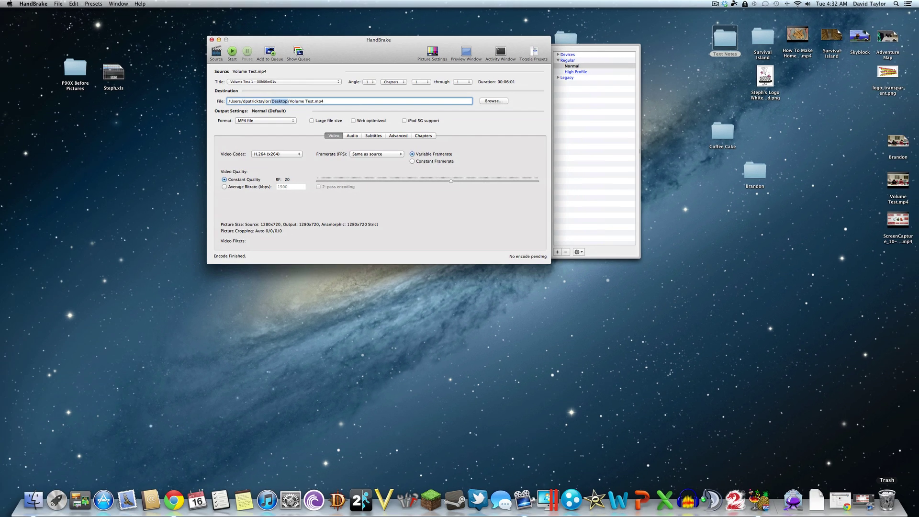
# Open Get Info for Volume Test.mov, showing its 2.46 GB size.
pyautogui.click(887, 500)
pyautogui.scroll(-2, 474, 172)
pyautogui.scroll(-15, 474, 173)
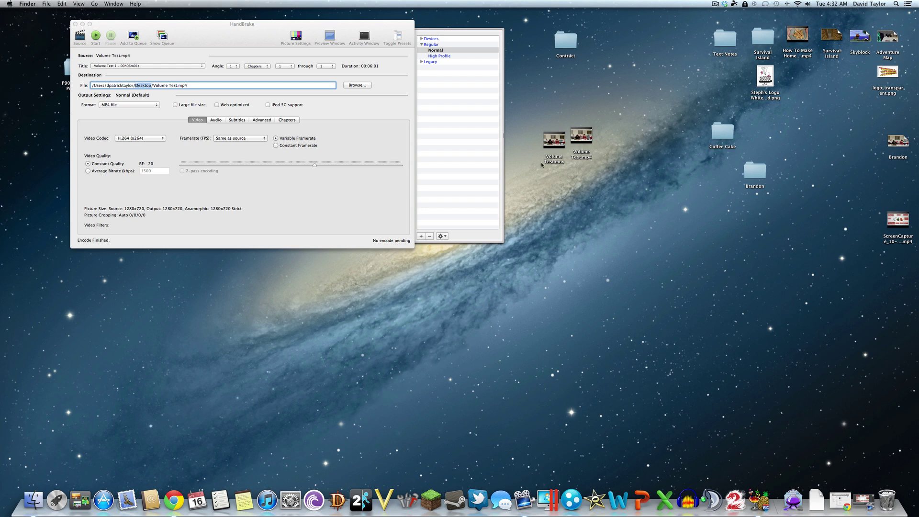
pyautogui.click(543, 163)
pyautogui.click(594, 163)
pyautogui.rightClick(560, 146)
pyautogui.click(579, 179)
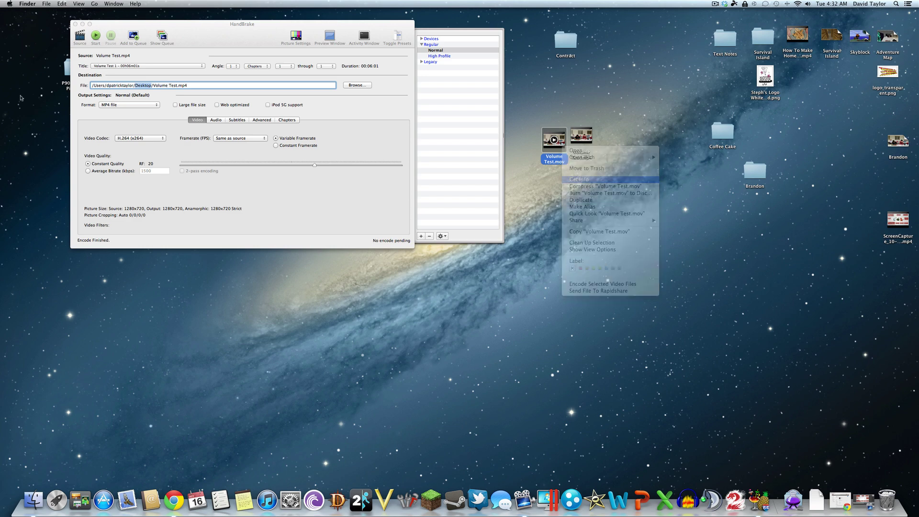
pyautogui.moveTo(50, 19); pyautogui.dragTo(481, 58)
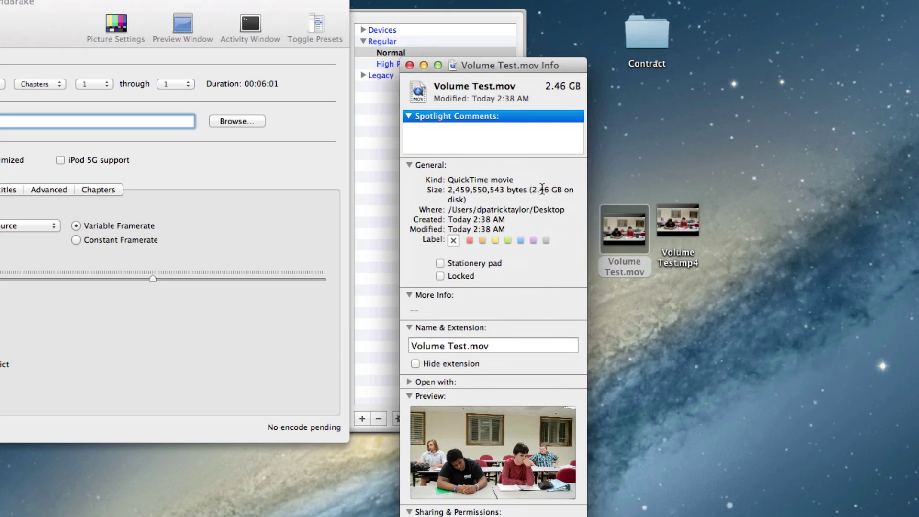
pyautogui.moveTo(532, 189); pyautogui.dragTo(551, 190)
pyautogui.moveTo(518, 67); pyautogui.dragTo(384, 66)
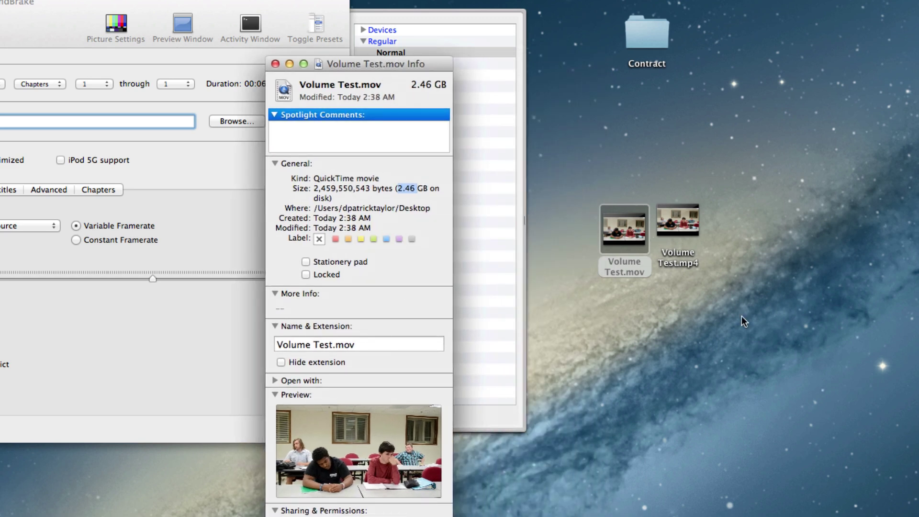
# Open Get Info for Volume Test.mp4 and place it beside the .mov info.
pyautogui.click(644, 237)
pyautogui.click(636, 170)
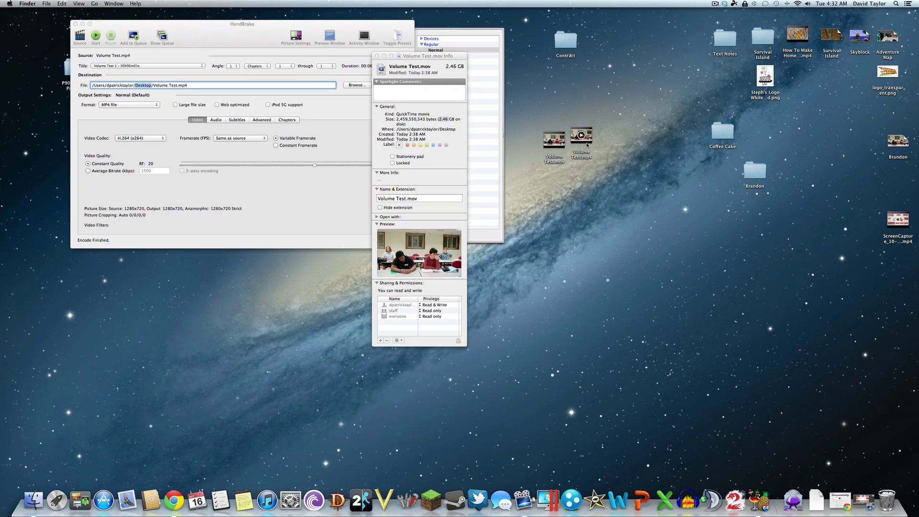
pyautogui.click(587, 144)
pyautogui.rightClick(587, 145)
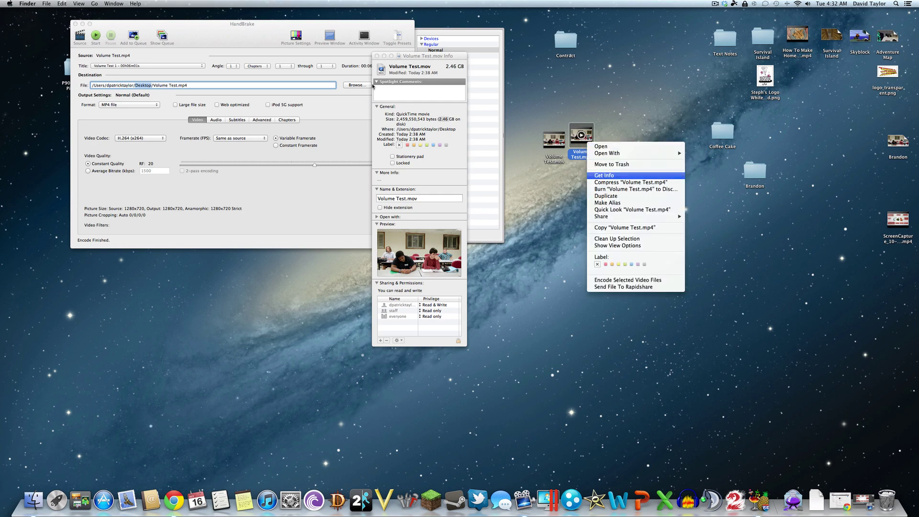
pyautogui.press('Return')
pyautogui.moveTo(46, 18); pyautogui.dragTo(509, 58)
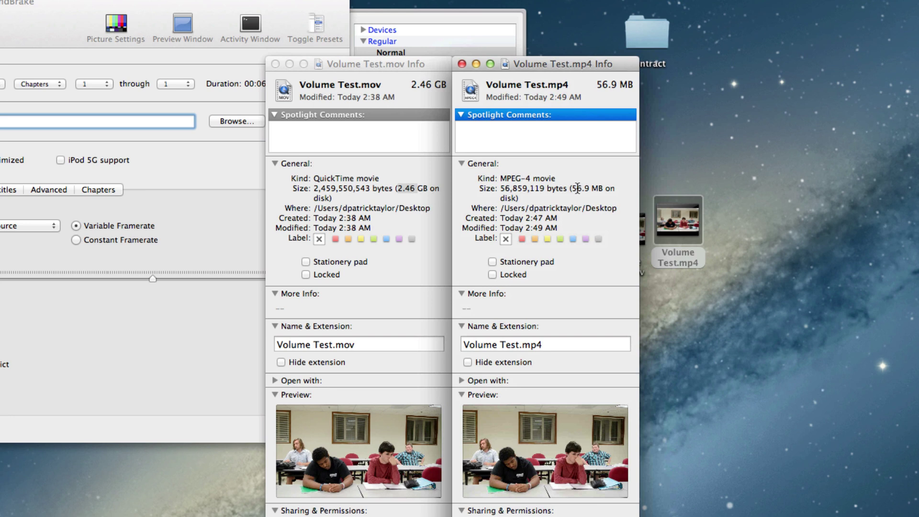
# Compare Volume Test.mp4's 56.9 MB size against the .mov's 2.46 GB.
pyautogui.moveTo(527, 119); pyautogui.dragTo(535, 119)
pyautogui.moveTo(586, 188); pyautogui.dragTo(594, 189)
pyautogui.click(406, 193)
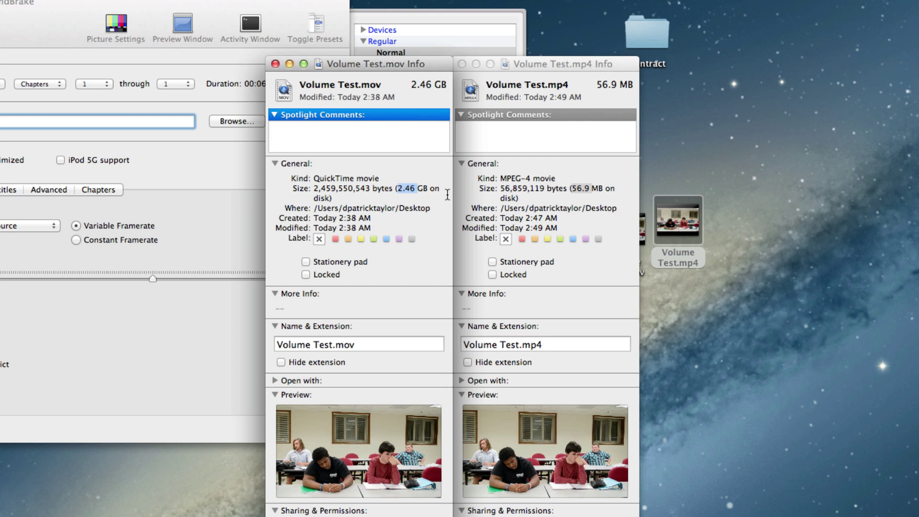
pyautogui.click(599, 194)
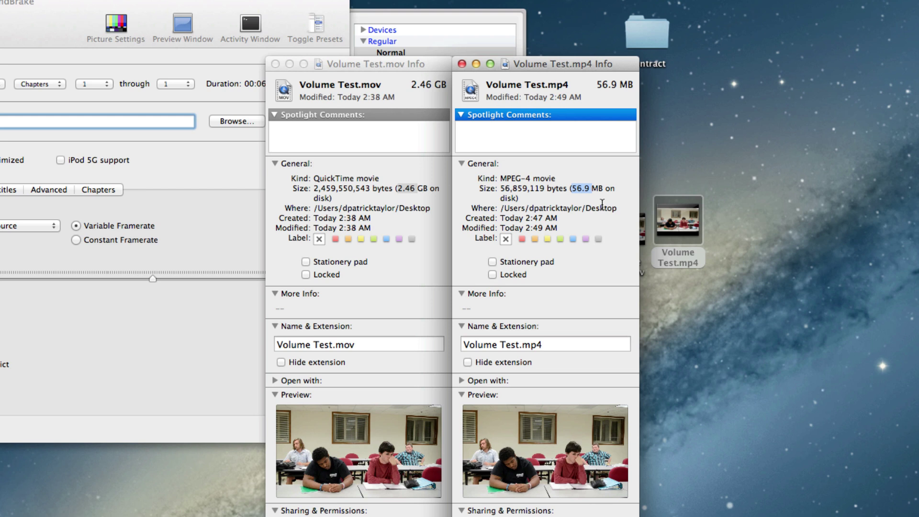
pyautogui.click(602, 204)
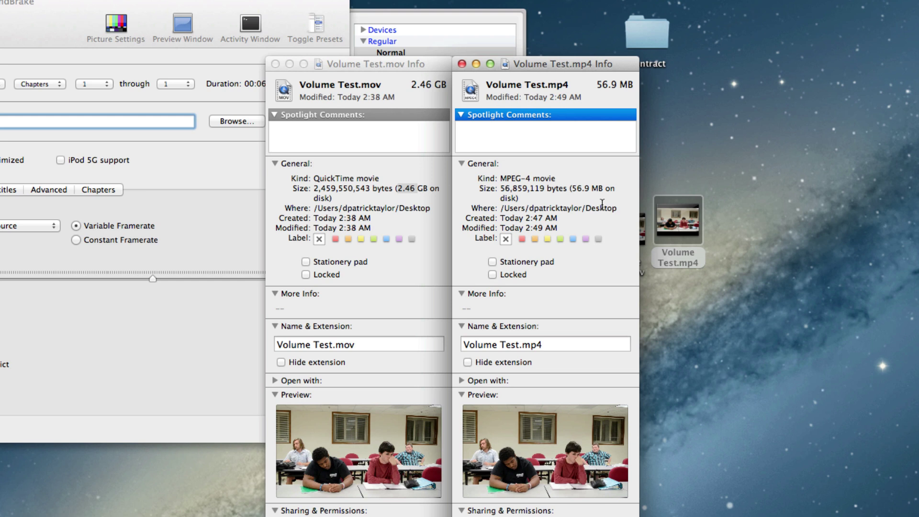